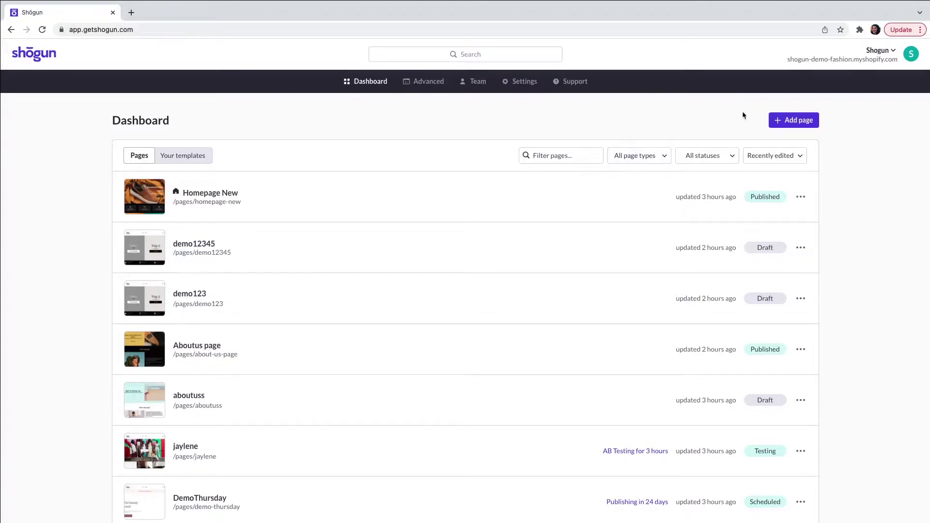
# Step: Start a new product page and pick Nike Air Mustard, found by searching NIKE, for import
pyautogui.click(796, 122)
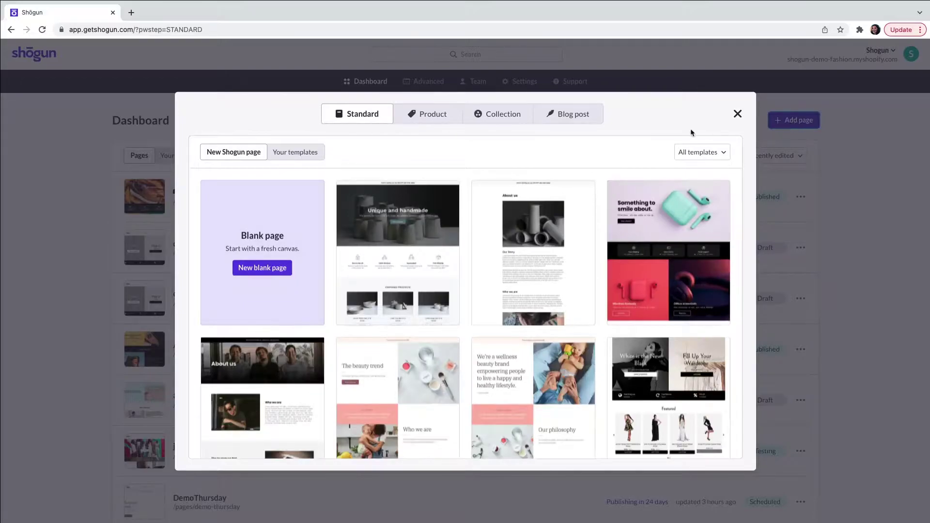
pyautogui.click(419, 119)
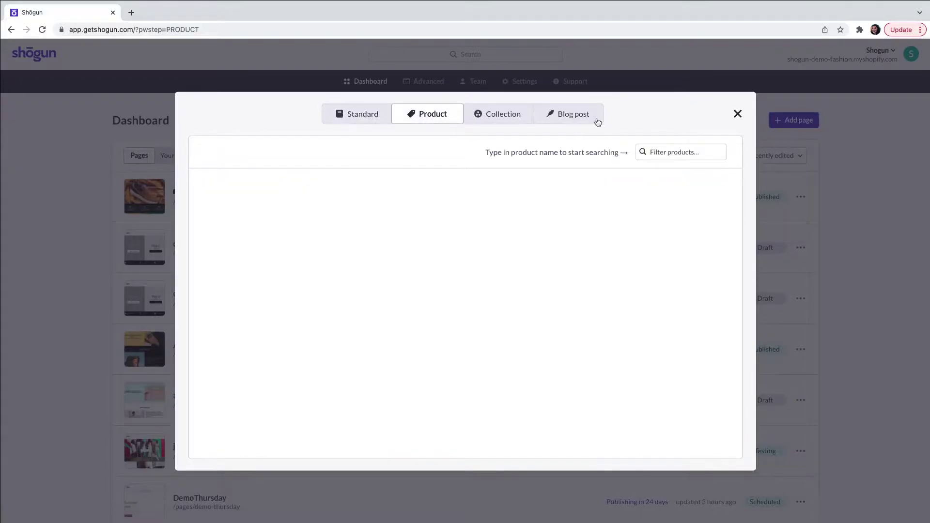
pyautogui.click(676, 149)
pyautogui.write('NIKE')
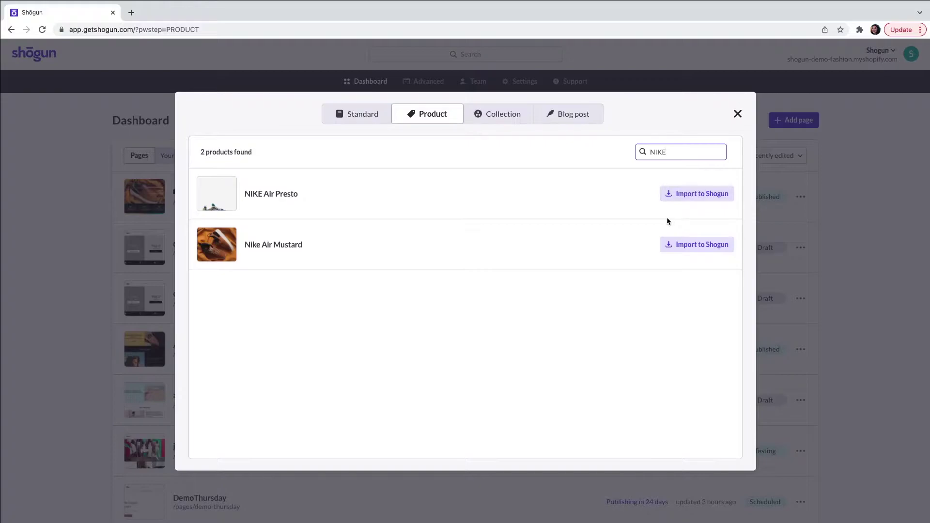
pyautogui.click(708, 247)
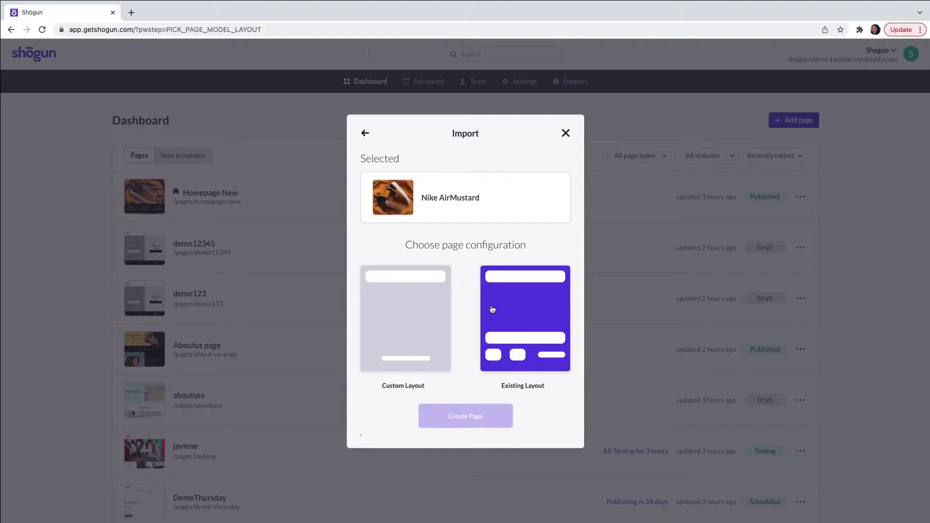
# Step: Create the Nike Air Mustard page using the Custom Layout option
pyautogui.click(430, 323)
pyautogui.click(467, 422)
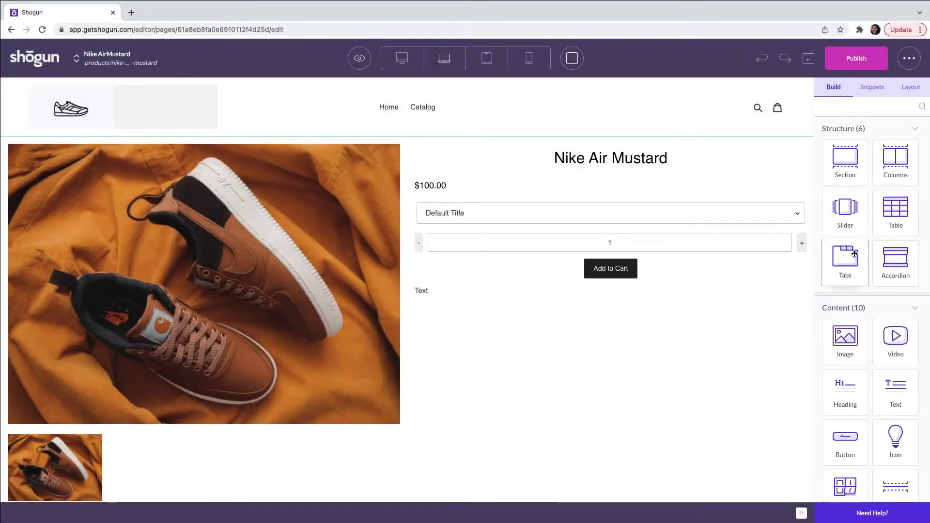
# Step: Place the Background Image + Heading + Button Variant 1 Outline block at the page top
pyautogui.scroll(-7, 854, 253)
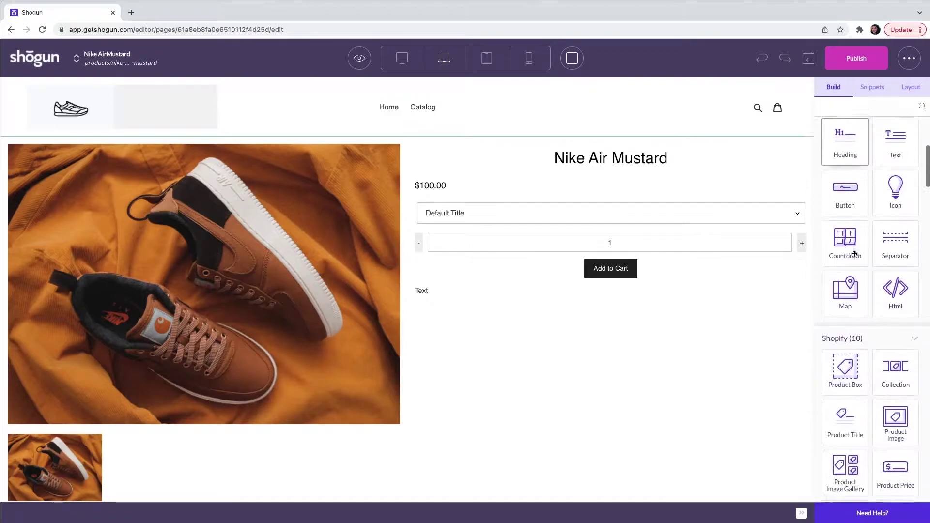
pyautogui.scroll(-10, 854, 253)
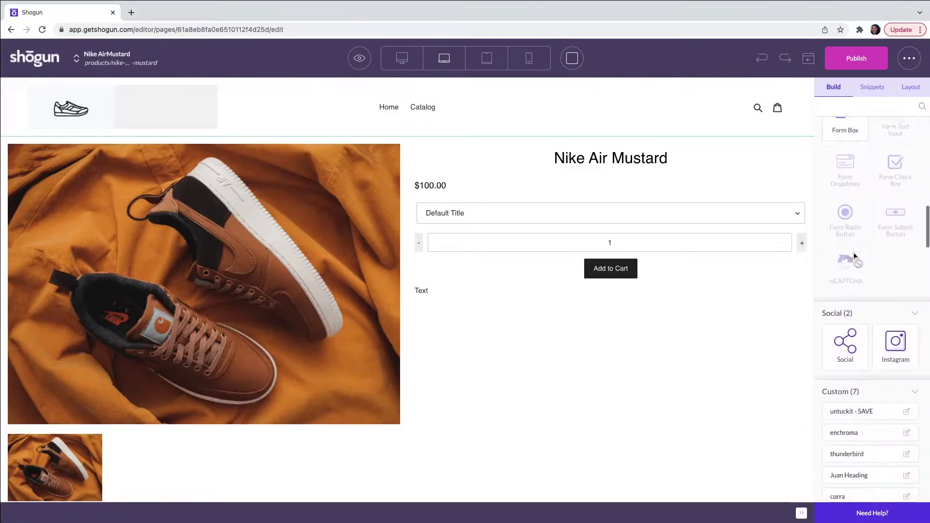
pyautogui.scroll(-3, 855, 253)
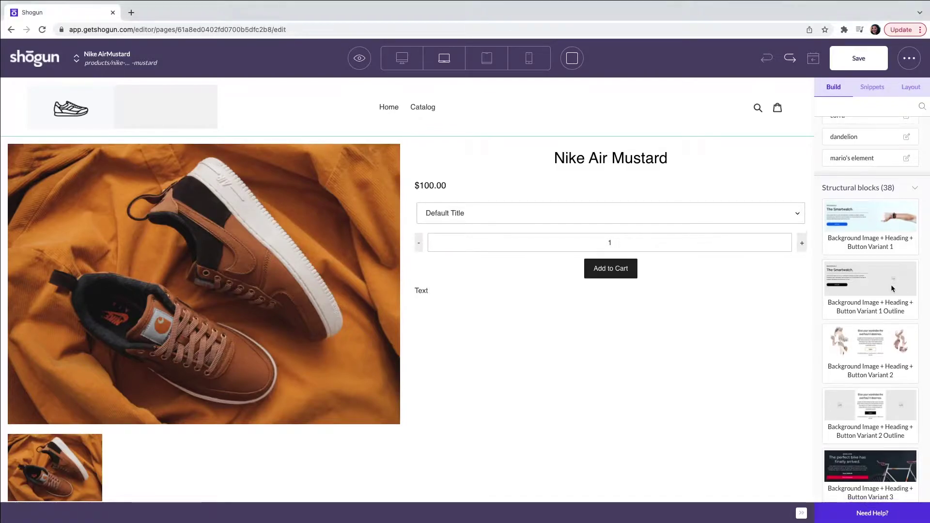
pyautogui.moveTo(891, 285); pyautogui.dragTo(675, 136)
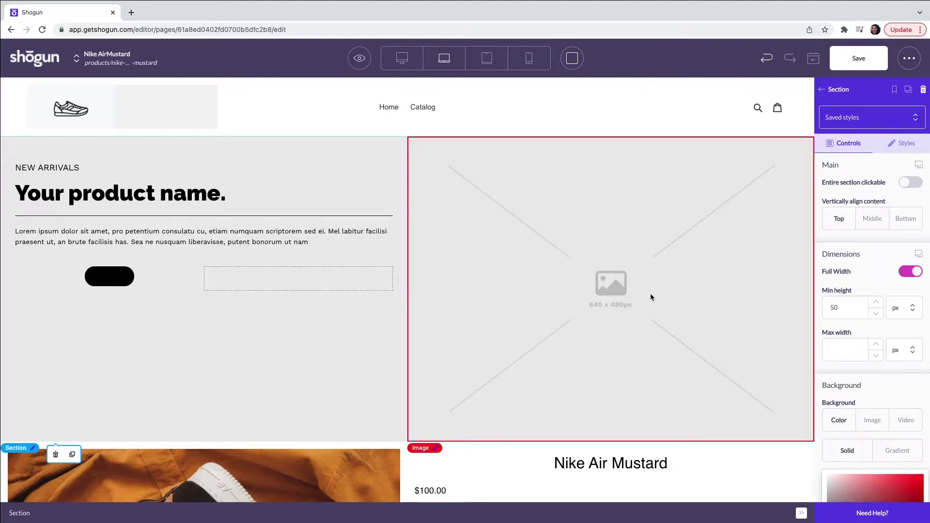
# Step: Fill the hero's image placeholder with the orange Nike box photo from Your Media Library
pyautogui.click(612, 293)
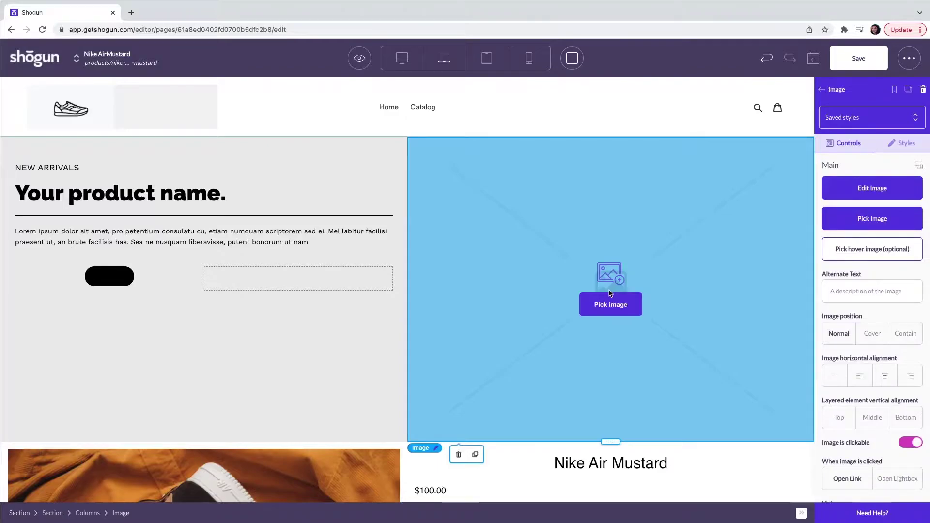
pyautogui.click(612, 305)
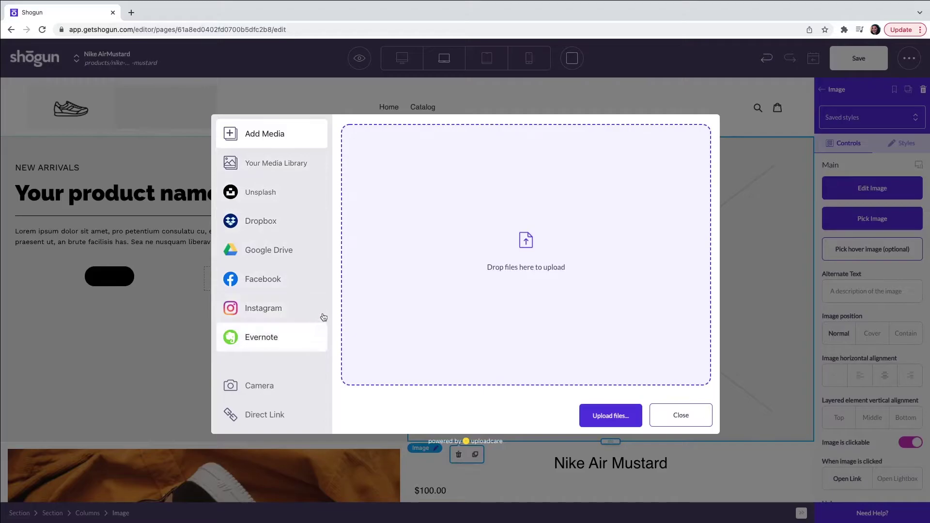
pyautogui.click(280, 166)
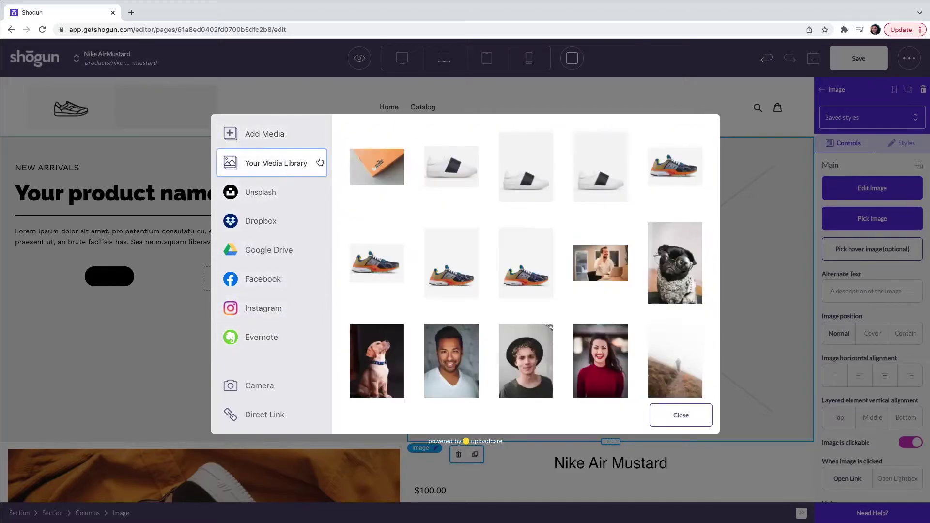
pyautogui.click(363, 161)
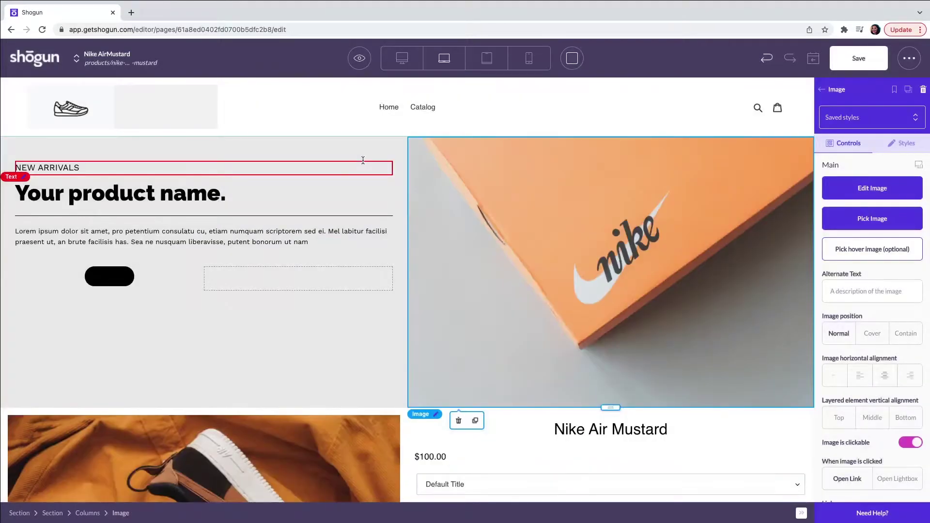
# Step: Replace the NEW ARRIVALS line with 'Nike - Our Best selling Shoe'
pyautogui.moveTo(556, 207)
pyautogui.click(188, 173)
pyautogui.tripleClick(188, 171)
pyautogui.write('Nike -')
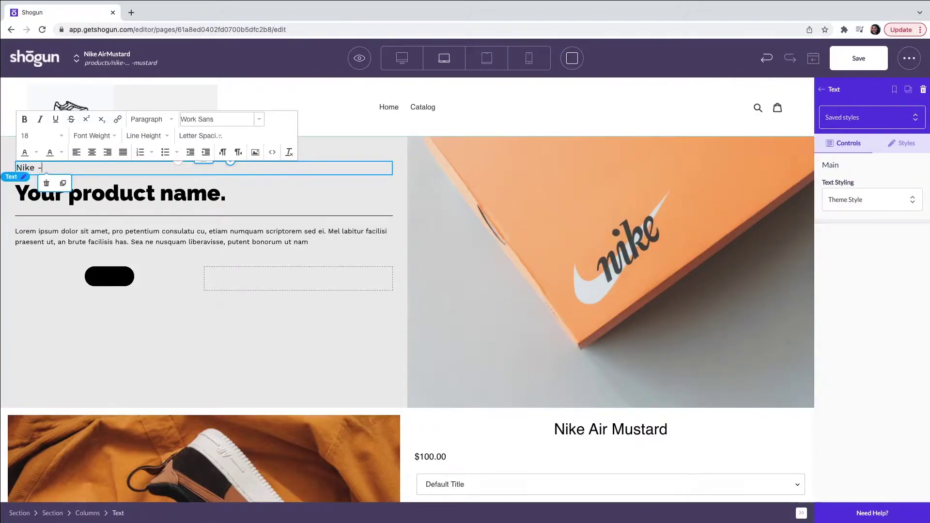
pyautogui.write(' Our Best selling Shoe')
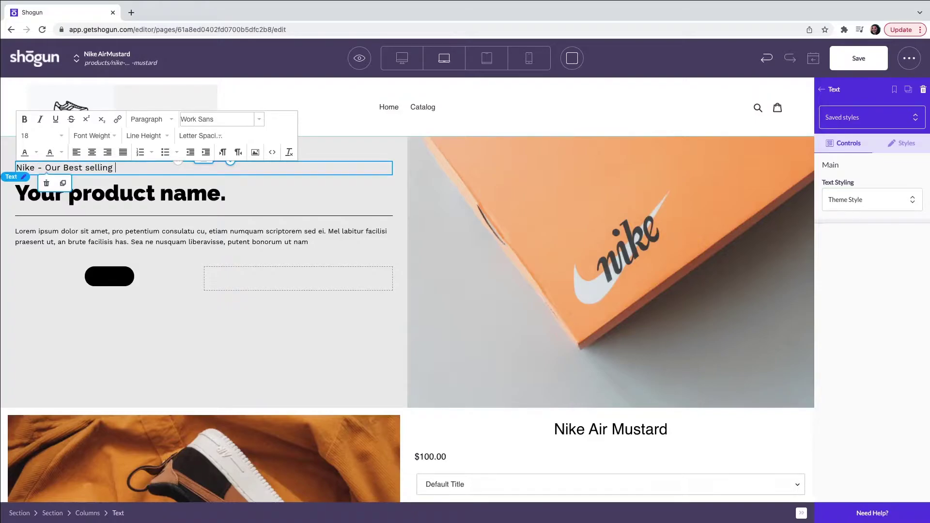
# Step: Set the line's font to Open Sans
pyautogui.click(220, 119)
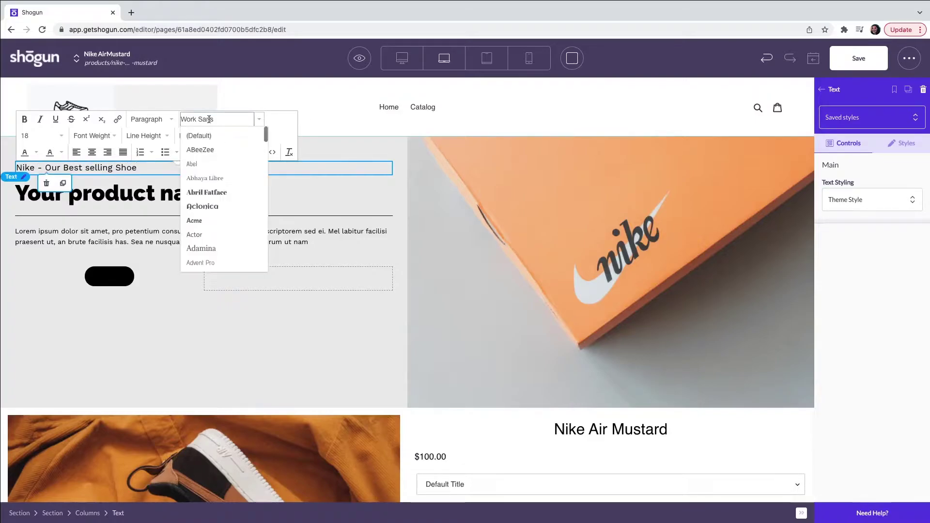
pyautogui.write('op')
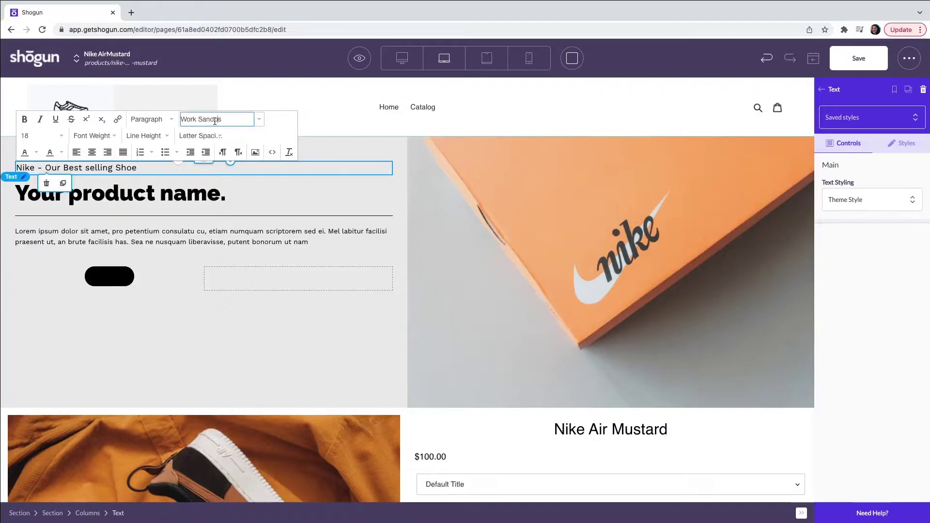
pyautogui.hotkey('ctrl', 'a')
pyautogui.write('op')
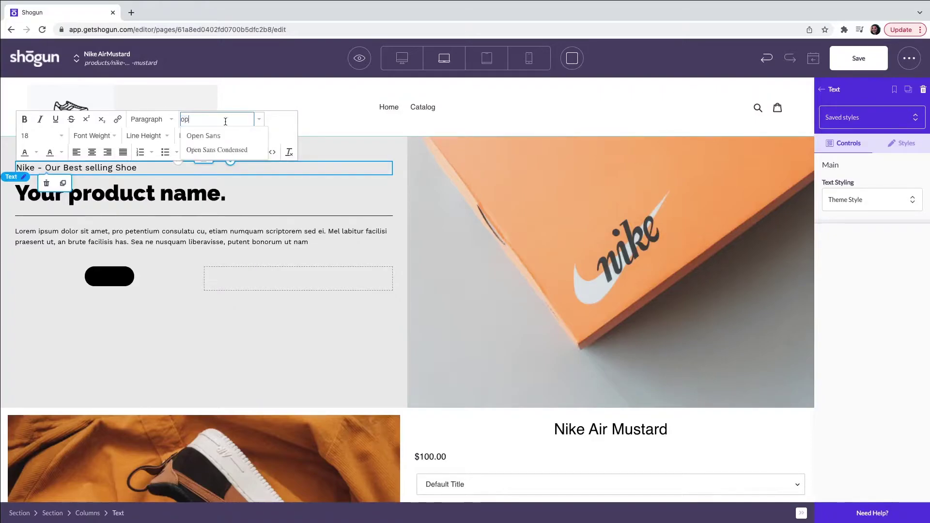
pyautogui.click(224, 136)
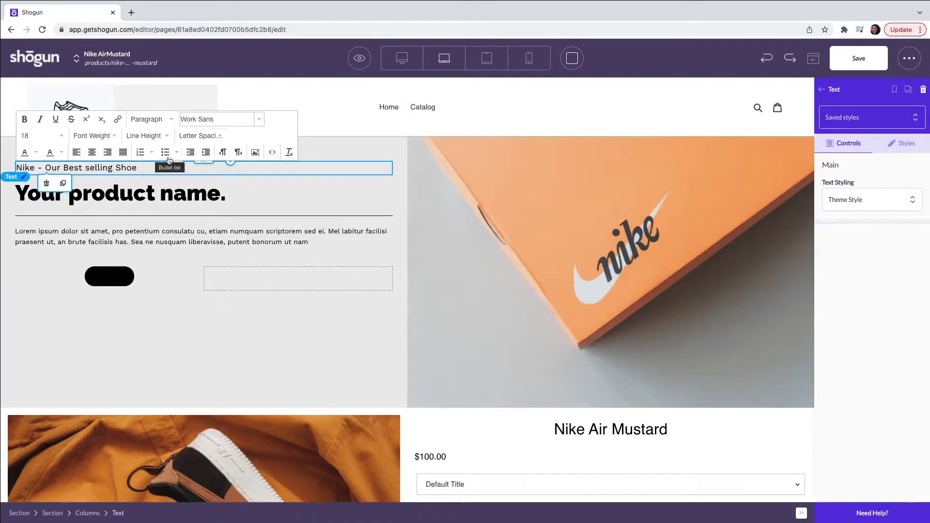
# Step: Keep the hero heading at h1 and change its text to 'Nike'
pyautogui.click(192, 194)
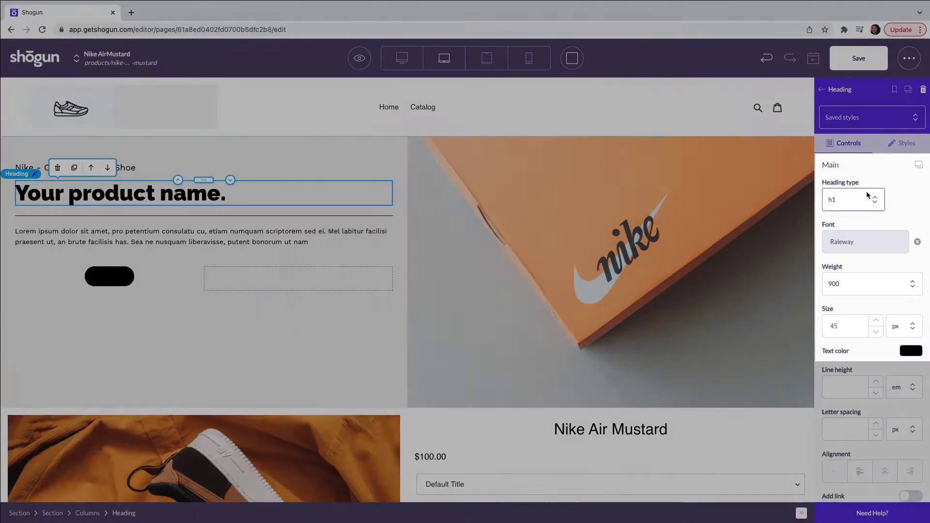
pyautogui.click(867, 196)
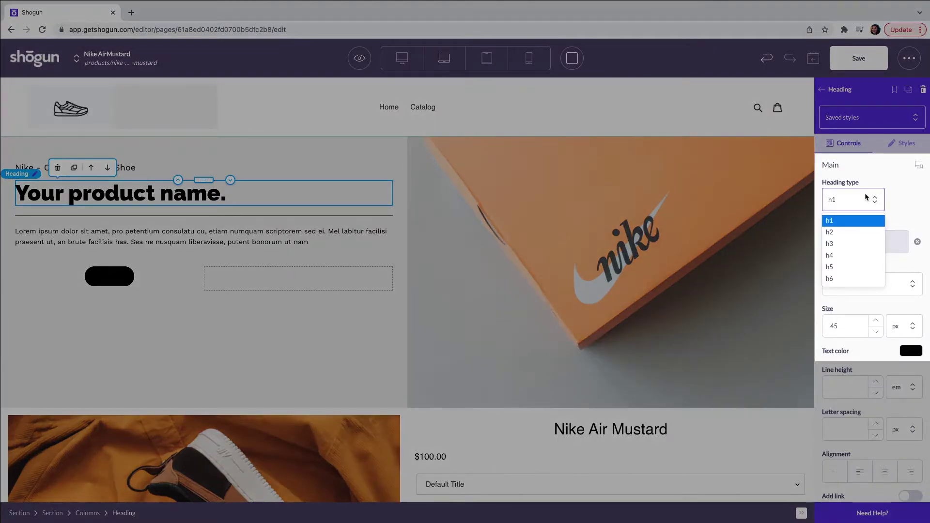
pyautogui.click(868, 196)
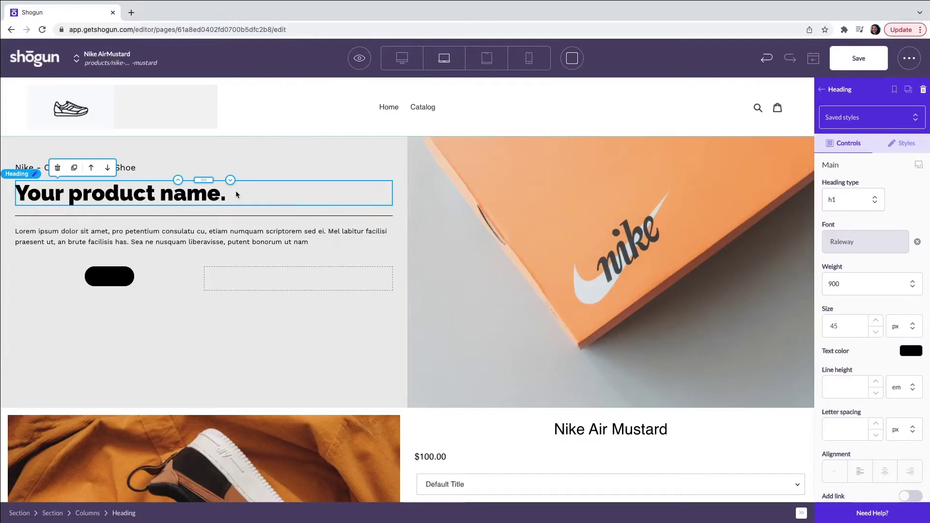
pyautogui.doubleClick(237, 195)
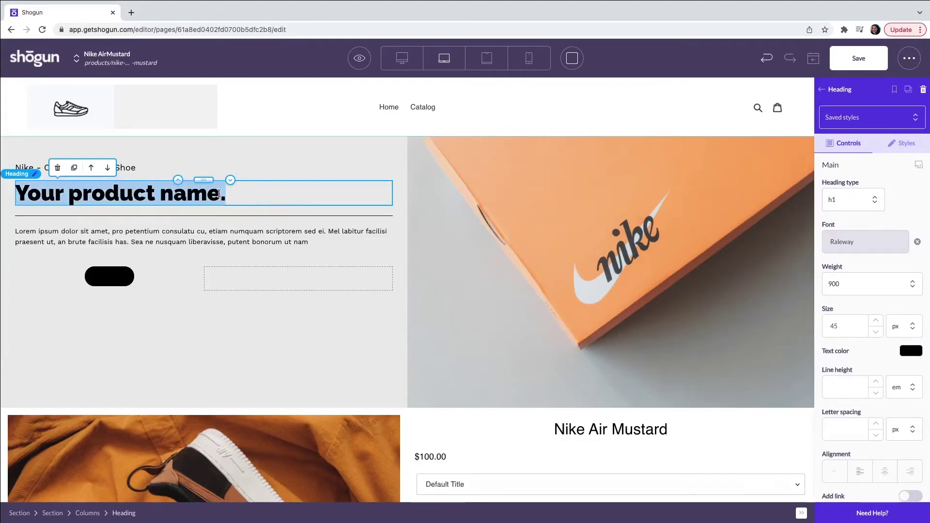
pyautogui.write('Nike')
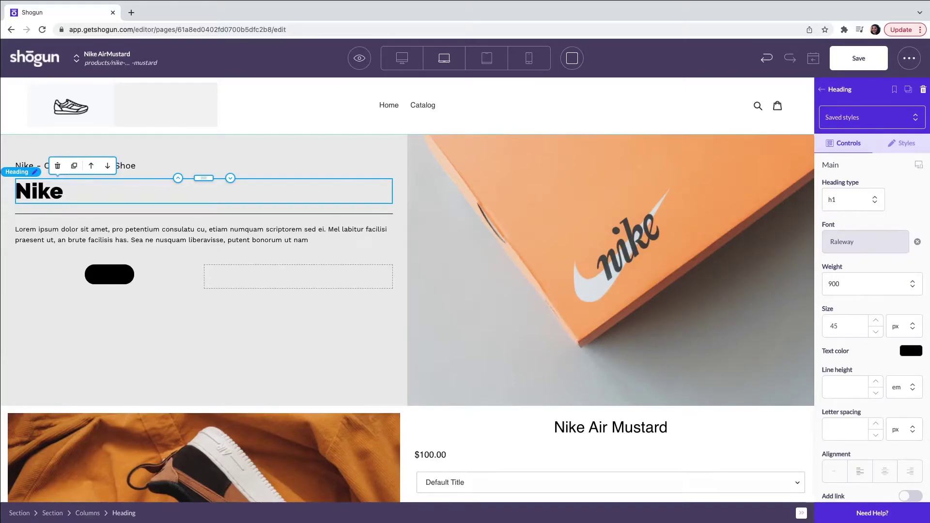
# Step: Paste the Nike OverBreak SP description over the hero's Lorem ipsum paragraph
pyautogui.scroll(-2, 219, 196)
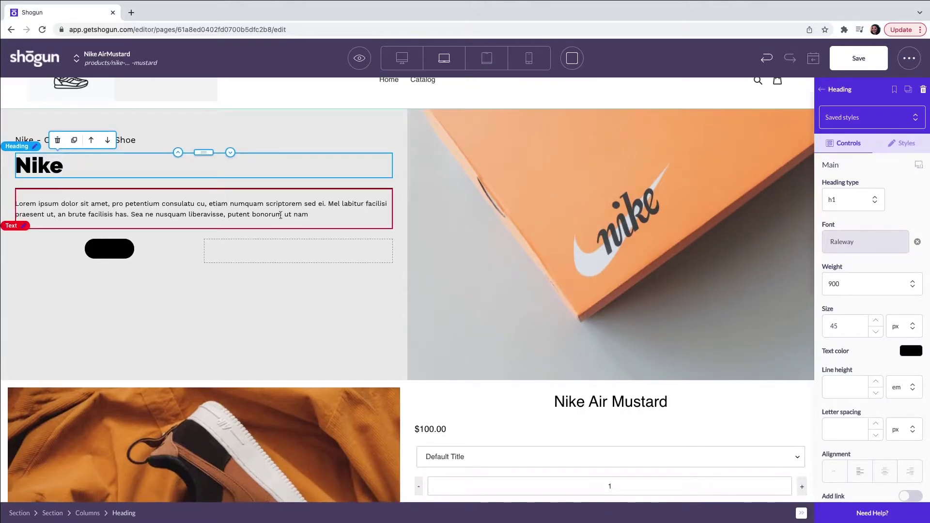
pyautogui.click(314, 218)
pyautogui.tripleClick(324, 211)
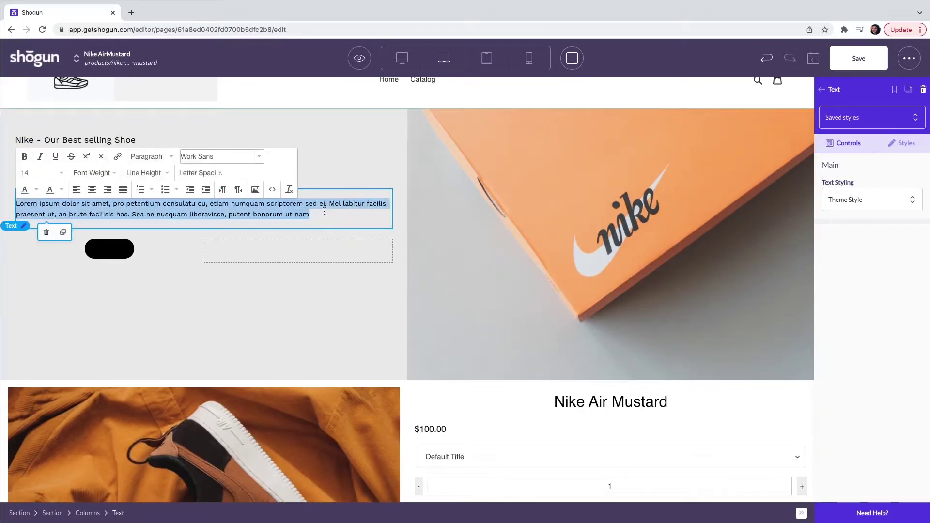
pyautogui.write('Merging the iconic BRS athletics aesthetic with the hyper-modern Nike OverReact tooling, the Nike OverBreak SP delivers head-turning style and unrivalled comfort. Its synthetic suede overlays feature gradient dying for added sophistication while the multi-coloured rope laces and translucent toe cap exaggerate your expression.')
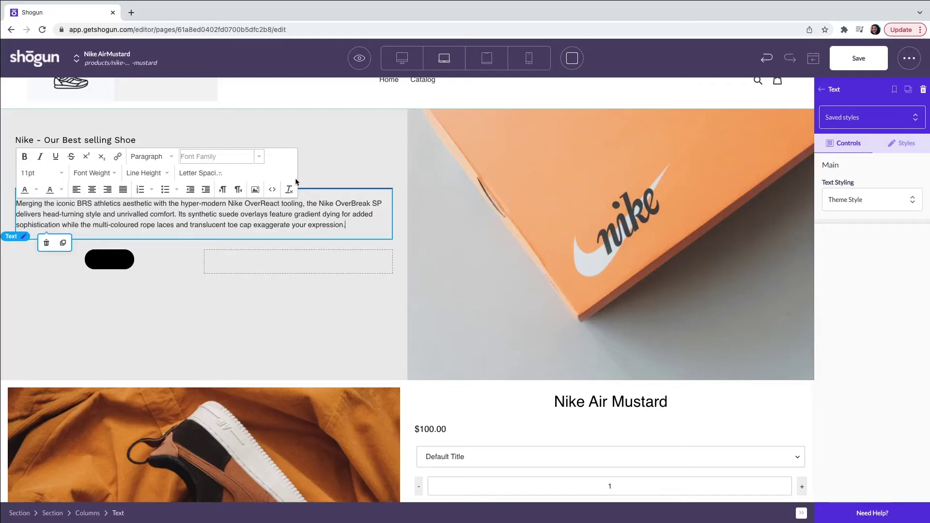
pyautogui.click(130, 268)
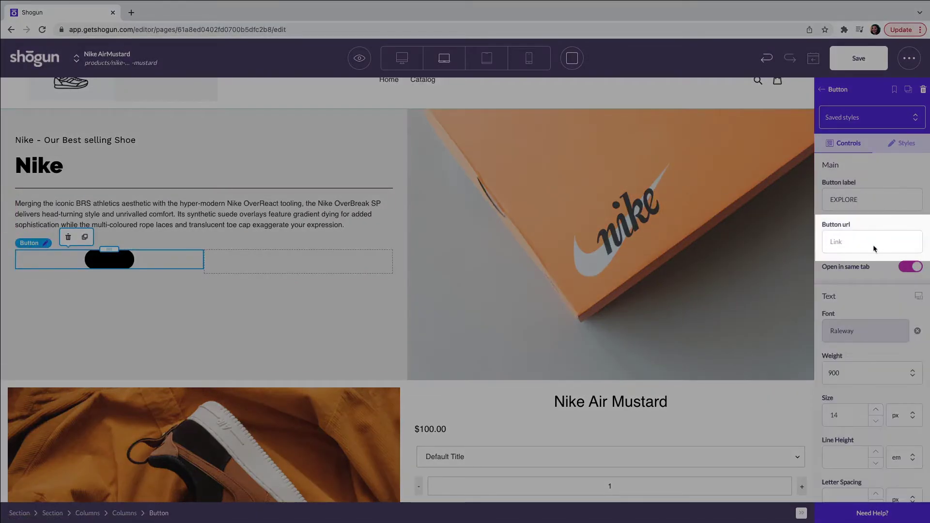
# Step: Change the hero button label from EXPLORE to 'Explore the collection'
pyautogui.click(842, 243)
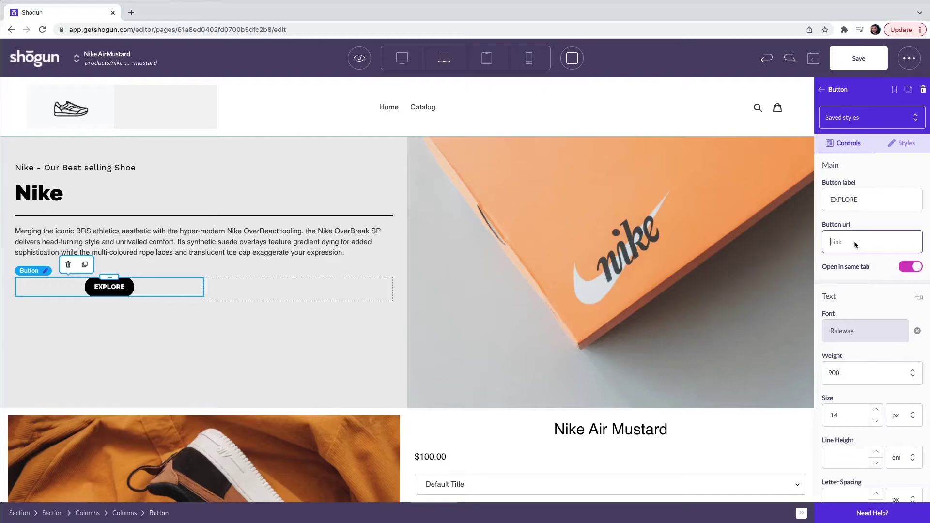
pyautogui.doubleClick(119, 287)
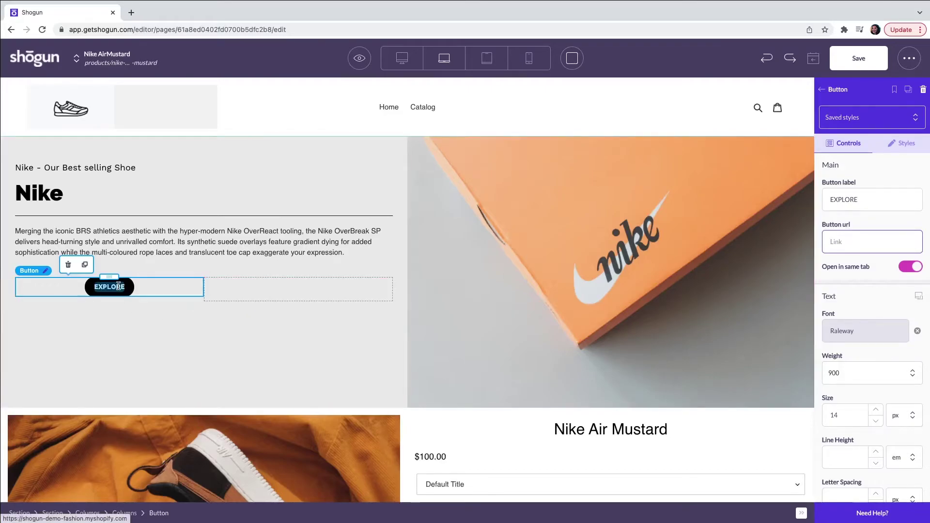
pyautogui.doubleClick(867, 202)
pyautogui.write('Explore the collection')
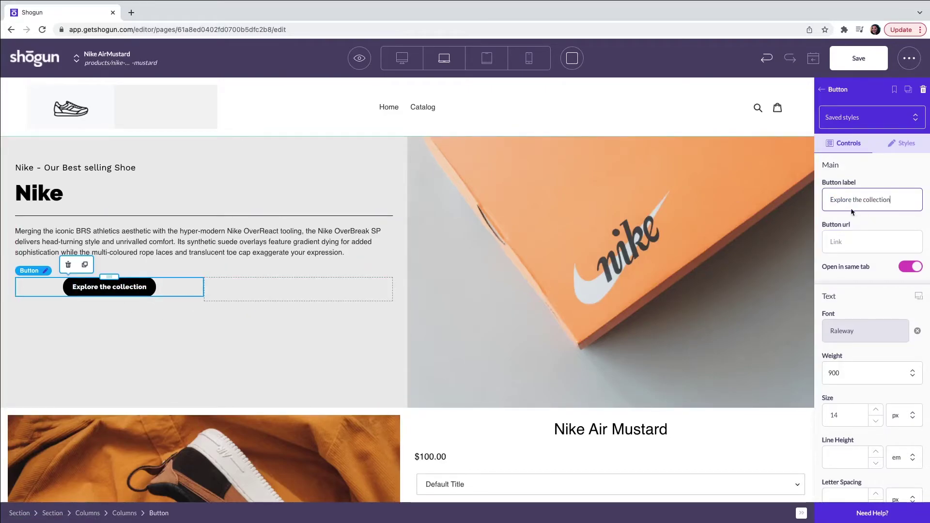
pyautogui.scroll(-3, 630, 286)
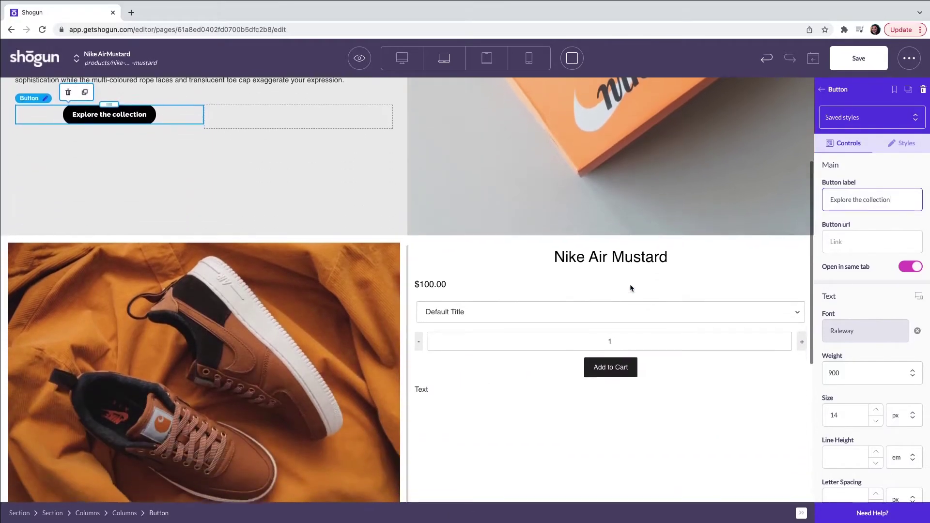
pyautogui.scroll(-2, 629, 288)
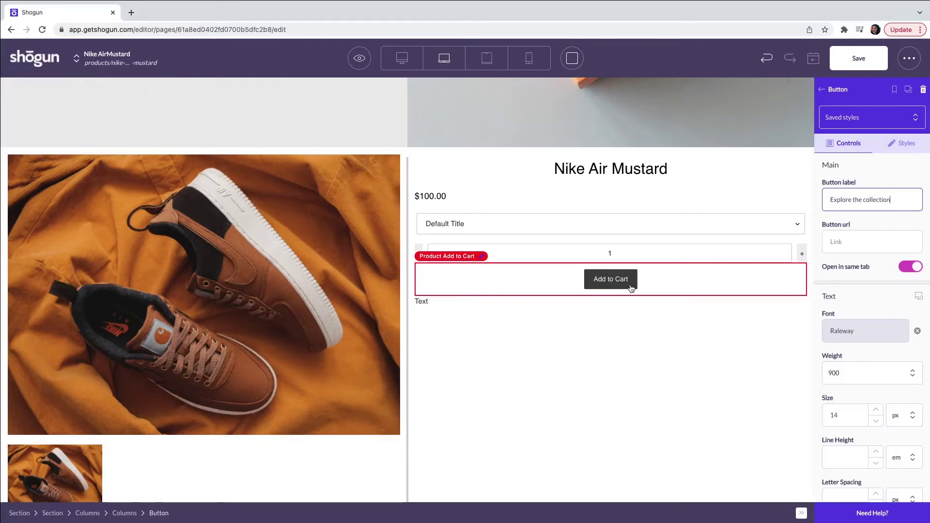
# Step: Change the Add to Cart button background from 252525 to the mustard swatch E4BF58
pyautogui.click(632, 289)
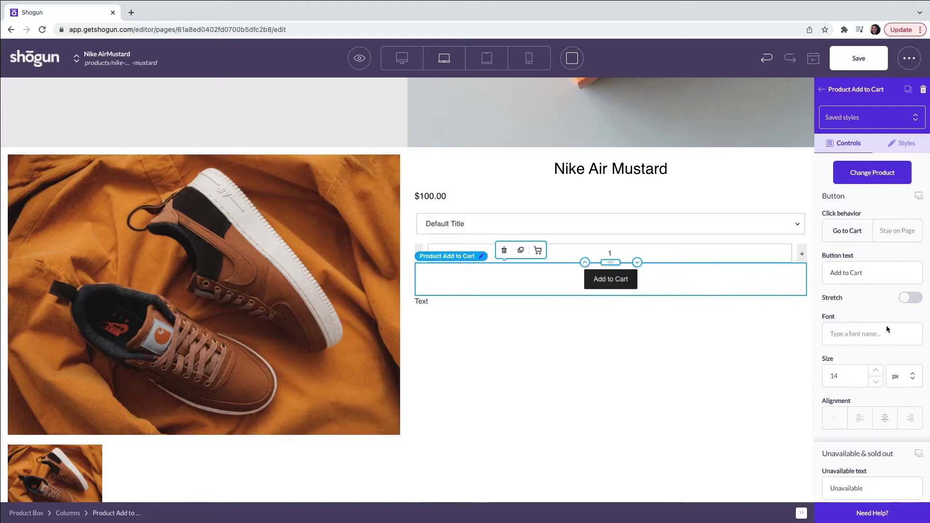
pyautogui.scroll(-3, 886, 325)
pyautogui.scroll(-5, 887, 329)
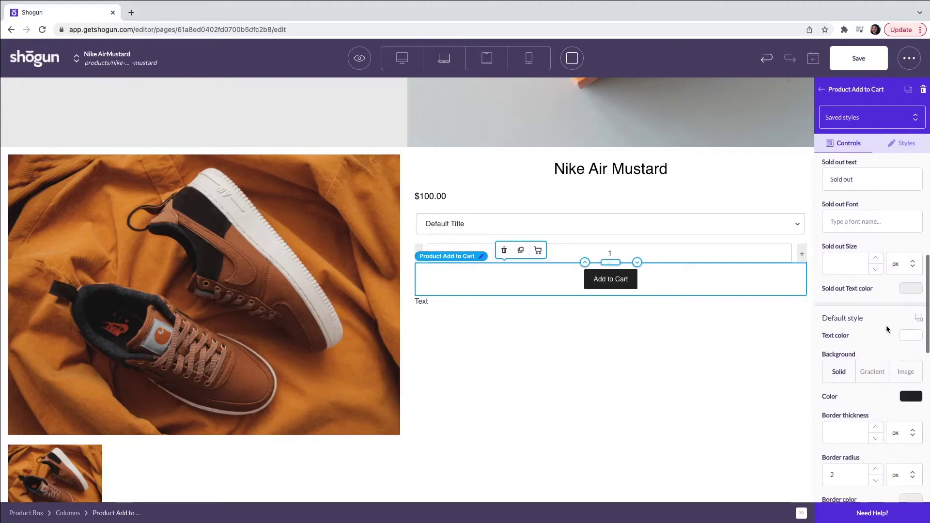
pyautogui.click(910, 321)
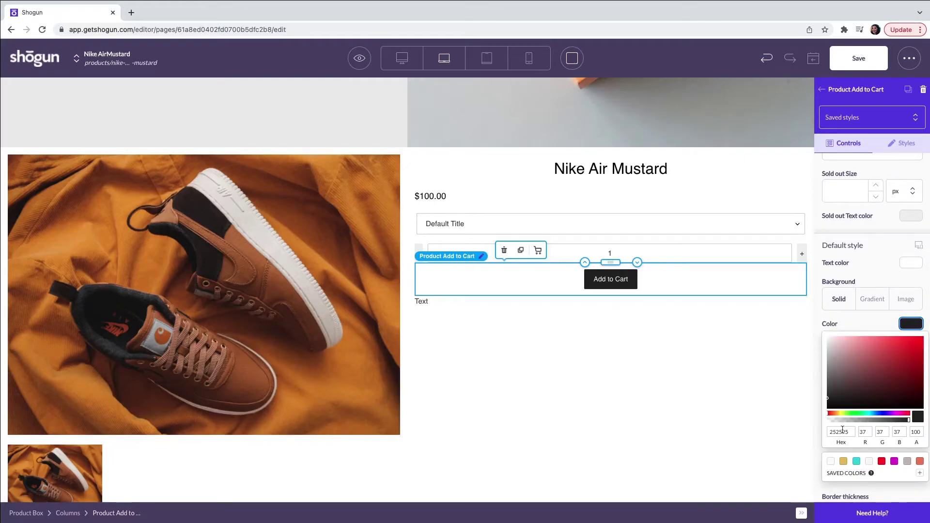
pyautogui.moveTo(851, 432); pyautogui.dragTo(826, 432)
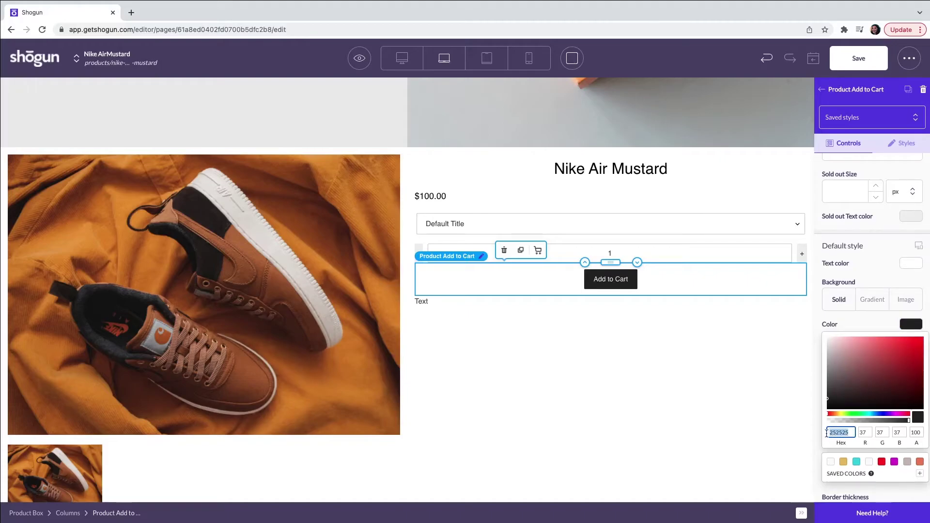
pyautogui.click(844, 462)
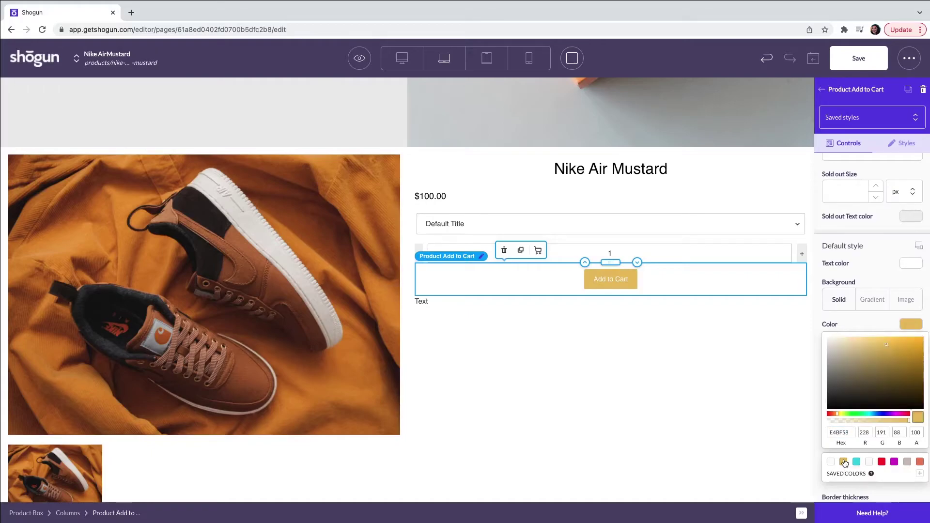
pyautogui.scroll(-4, 685, 431)
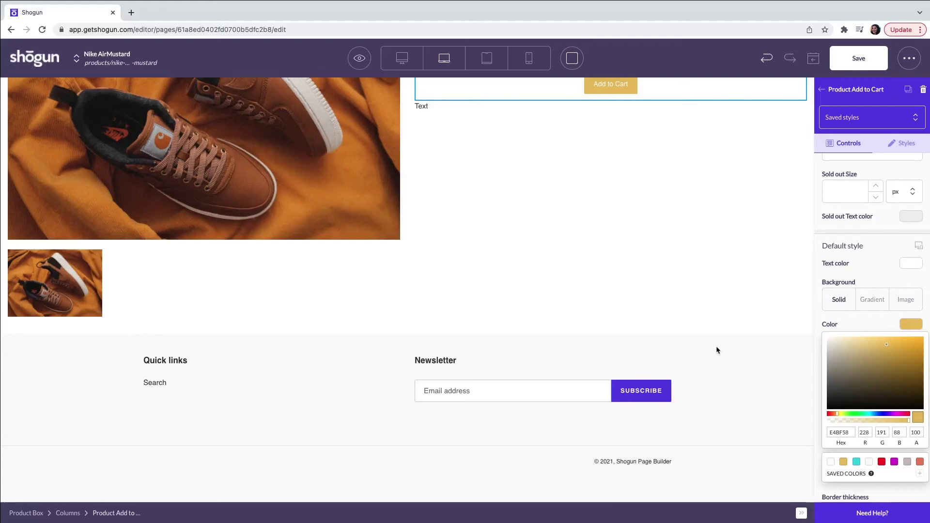
# Step: Drop the 'customer reviews' snippet, found by searching 'cus', below the product section
pyautogui.click(822, 93)
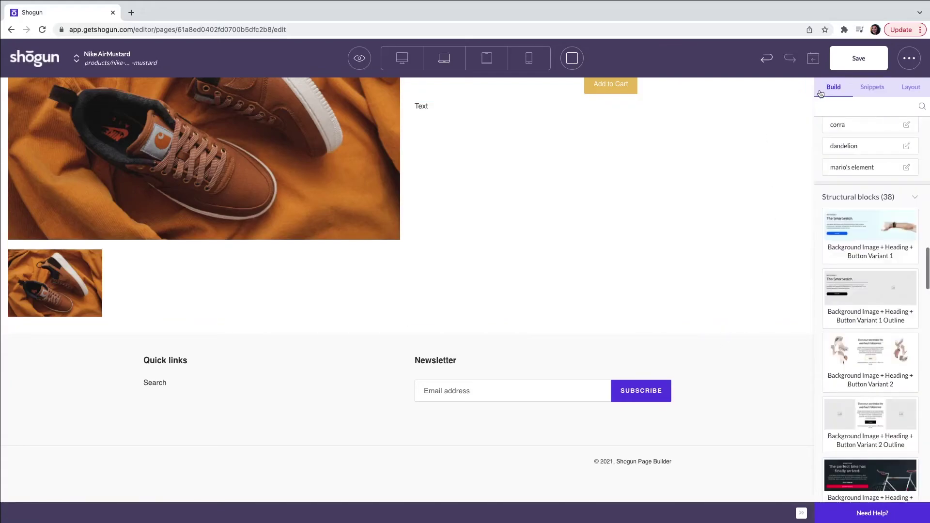
pyautogui.click(862, 89)
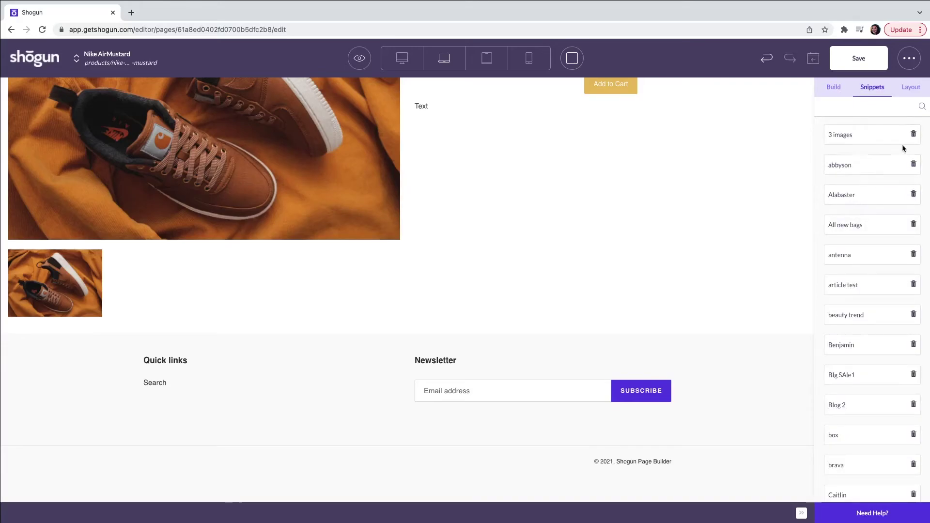
pyautogui.click(921, 107)
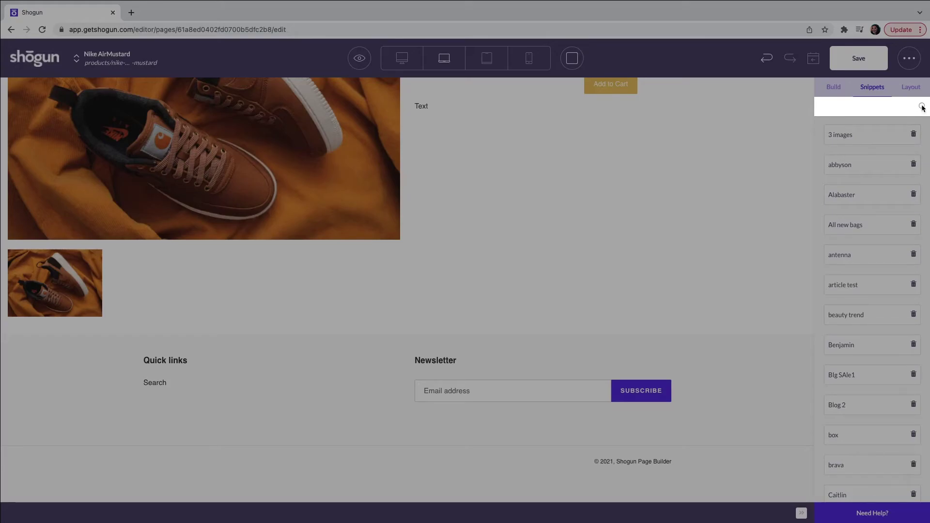
pyautogui.write('cust')
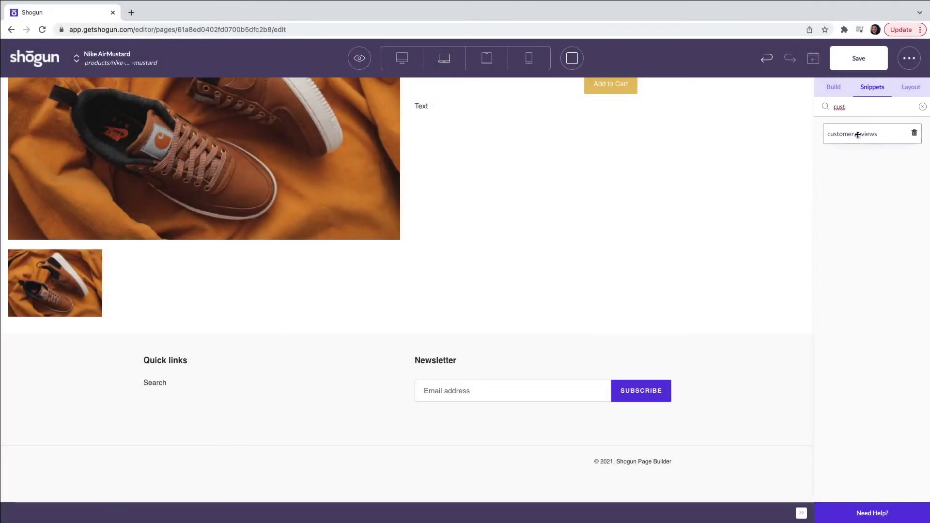
pyautogui.moveTo(856, 134); pyautogui.dragTo(654, 317)
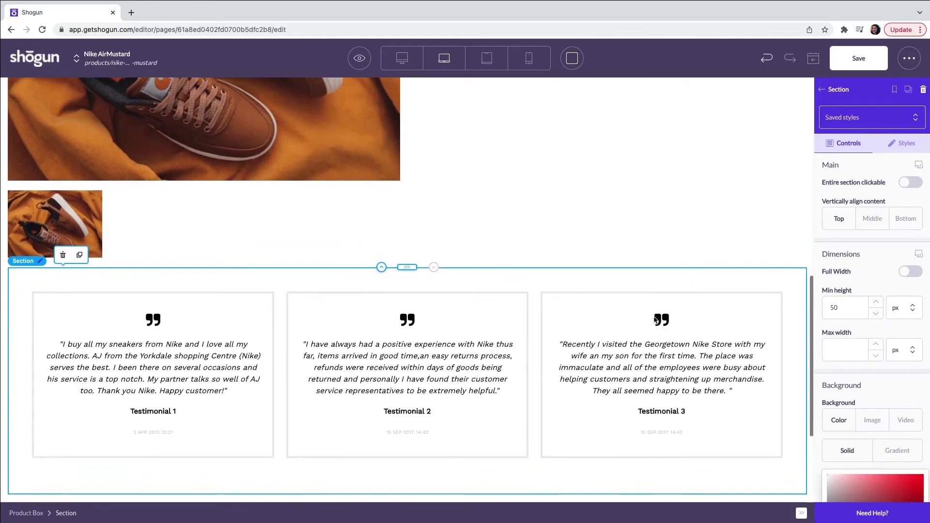
# Step: Save the Nike Air Suede page and view it in the live 'Nike Air Suede – Shogun Demo' storefront
pyautogui.scroll(7, 654, 319)
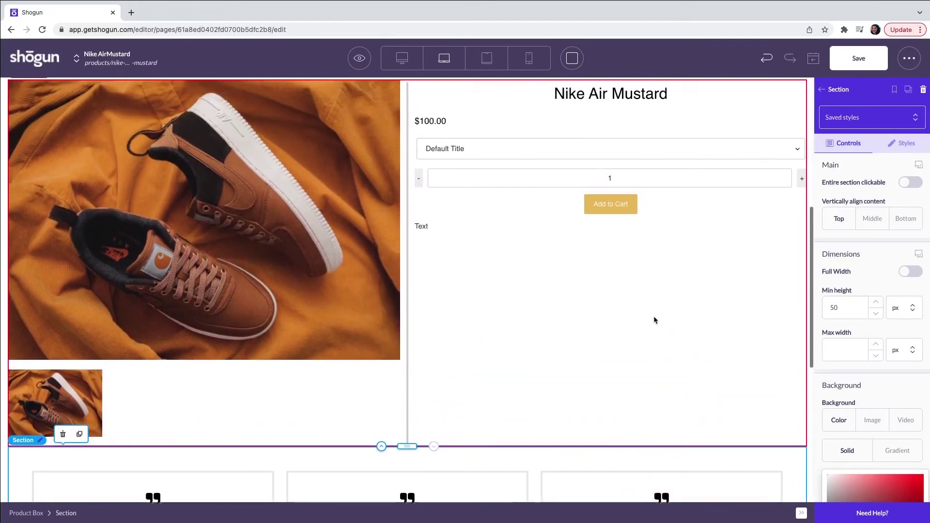
pyautogui.scroll(3, 654, 319)
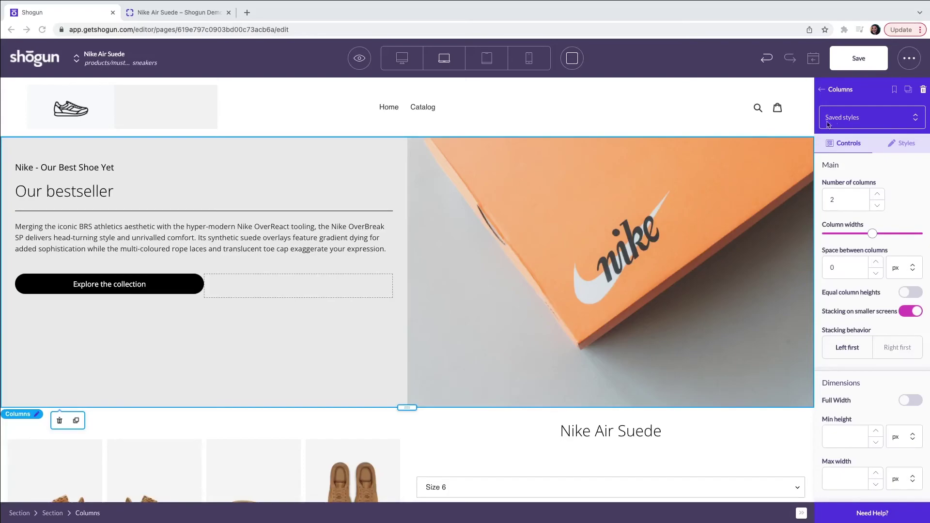
pyautogui.click(858, 61)
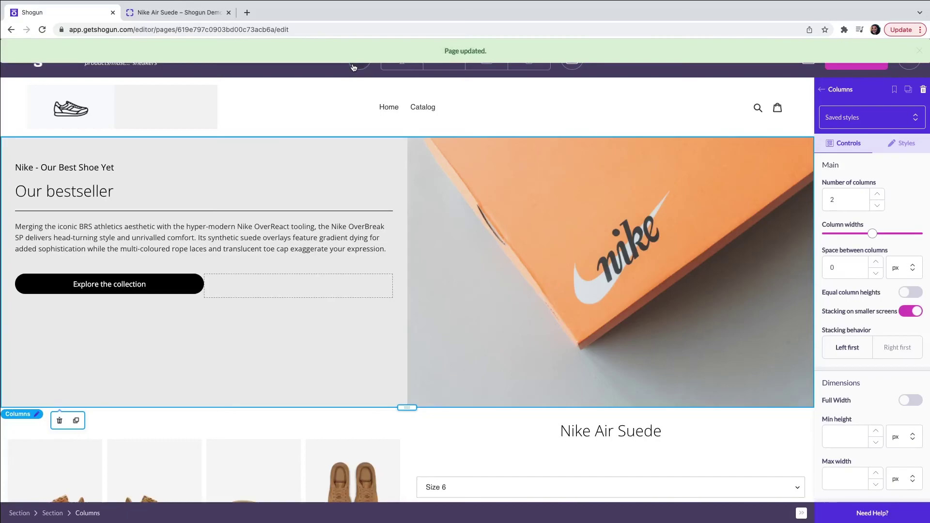
pyautogui.click(359, 59)
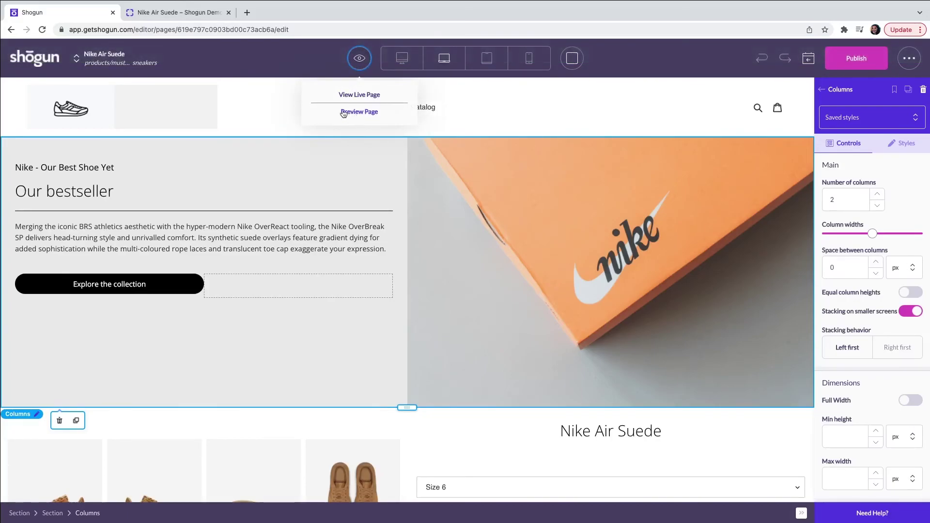
pyautogui.click(143, 13)
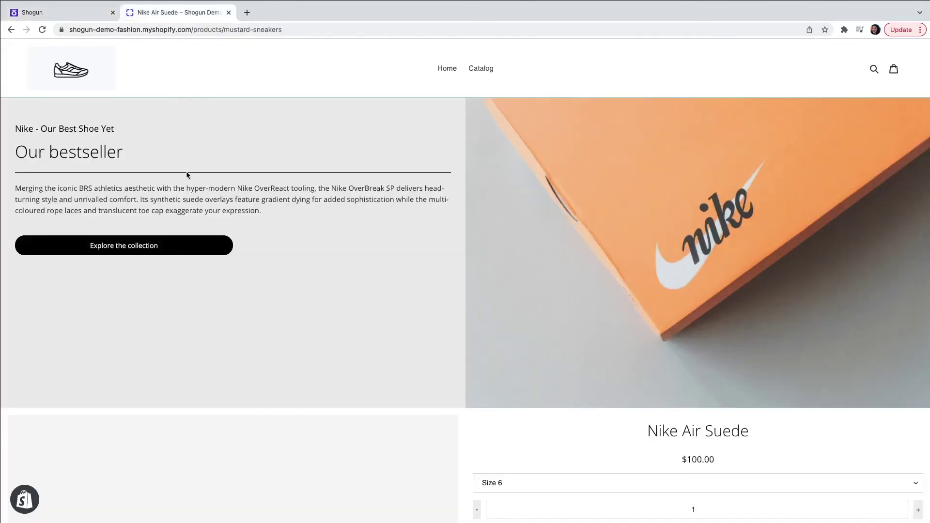
# Step: Review the live Nike page down to the testimonials, then publish it from the Shogun editor
pyautogui.scroll(-5, 187, 175)
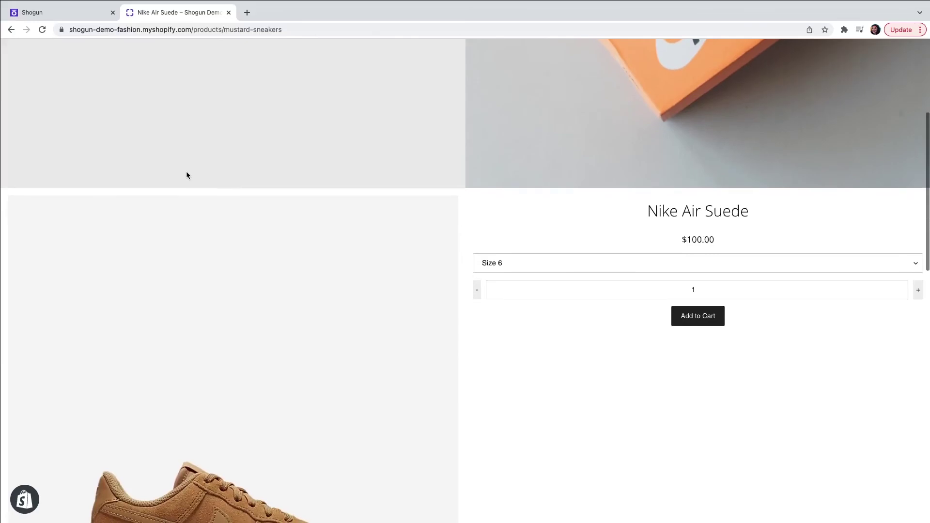
pyautogui.scroll(-10, 187, 175)
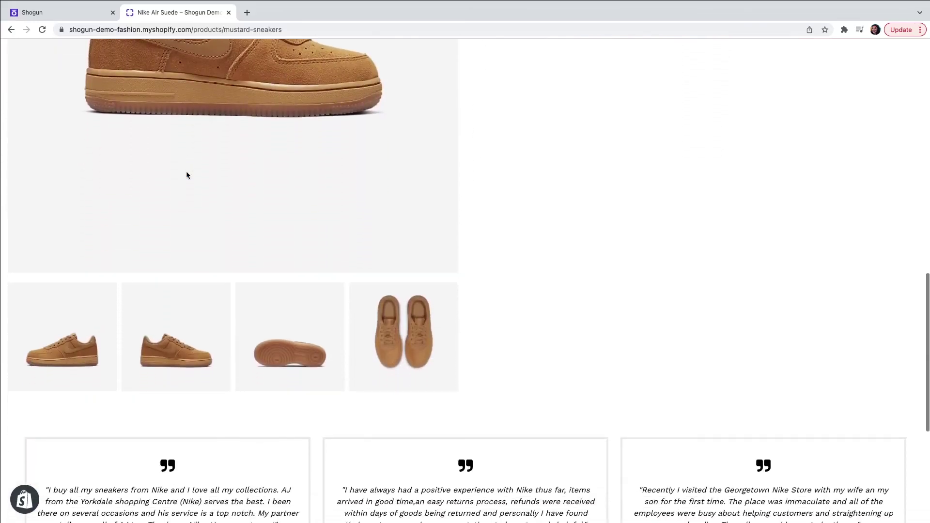
pyautogui.scroll(-4, 187, 175)
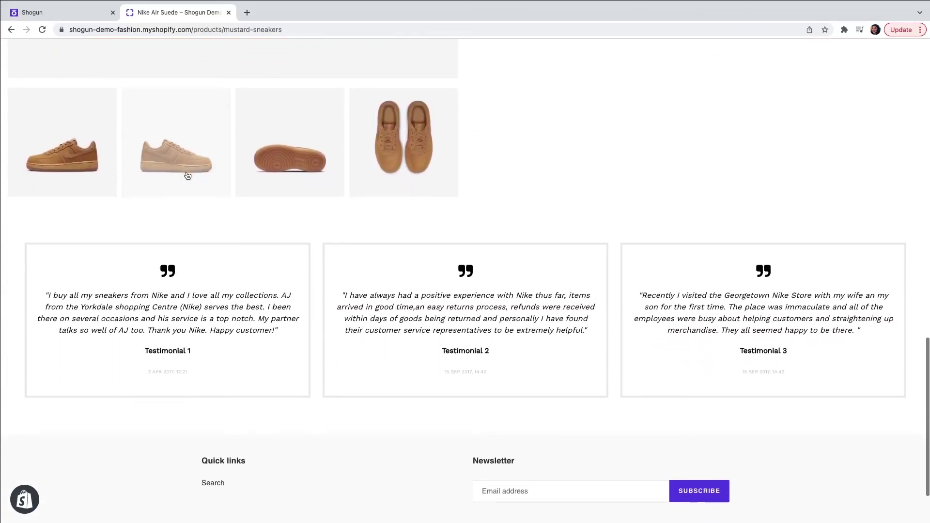
pyautogui.scroll(6, 187, 175)
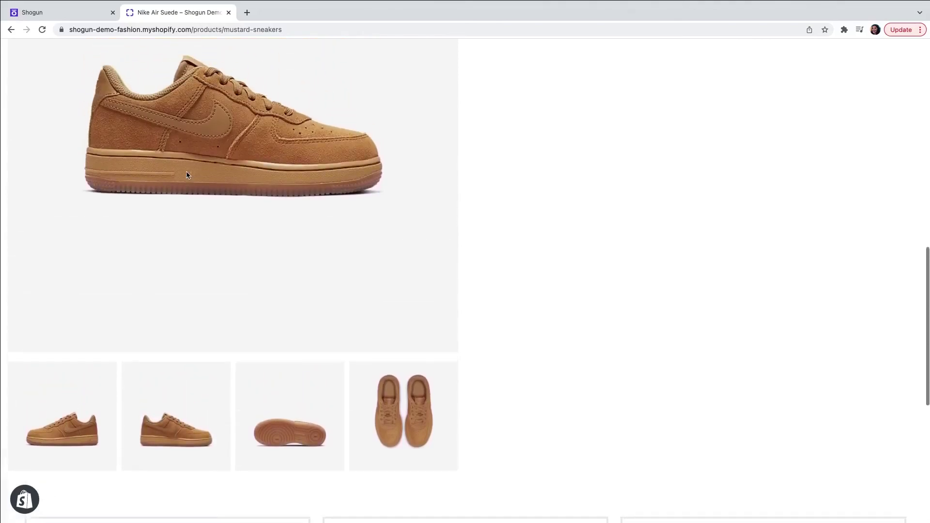
pyautogui.scroll(8, 187, 175)
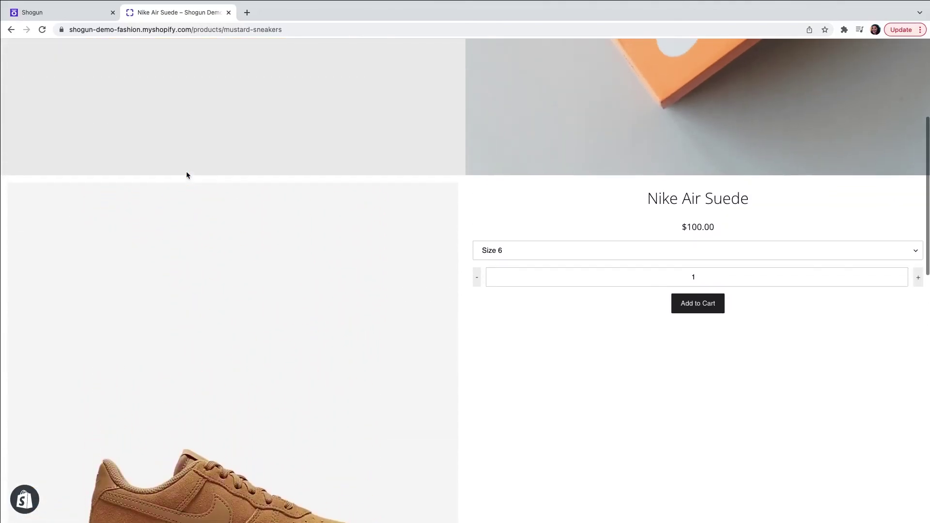
pyautogui.scroll(6, 187, 175)
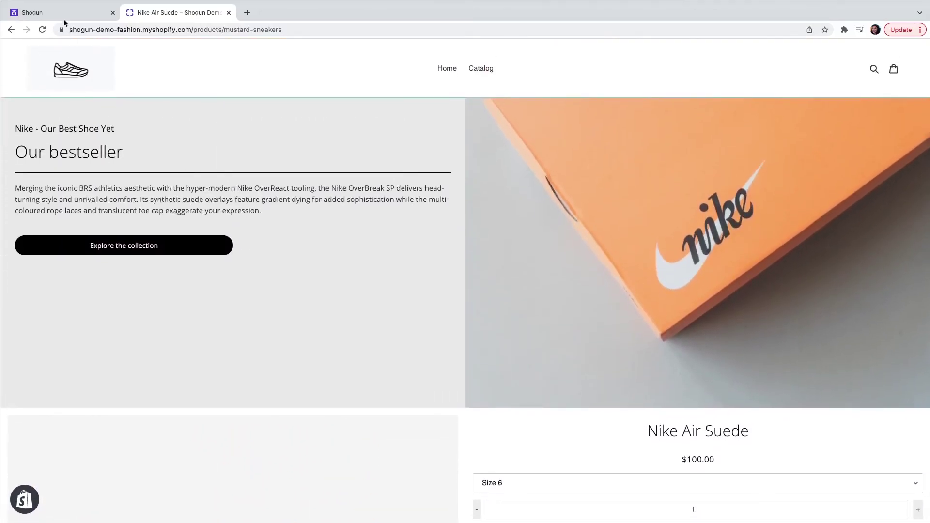
pyautogui.click(62, 17)
pyautogui.click(839, 66)
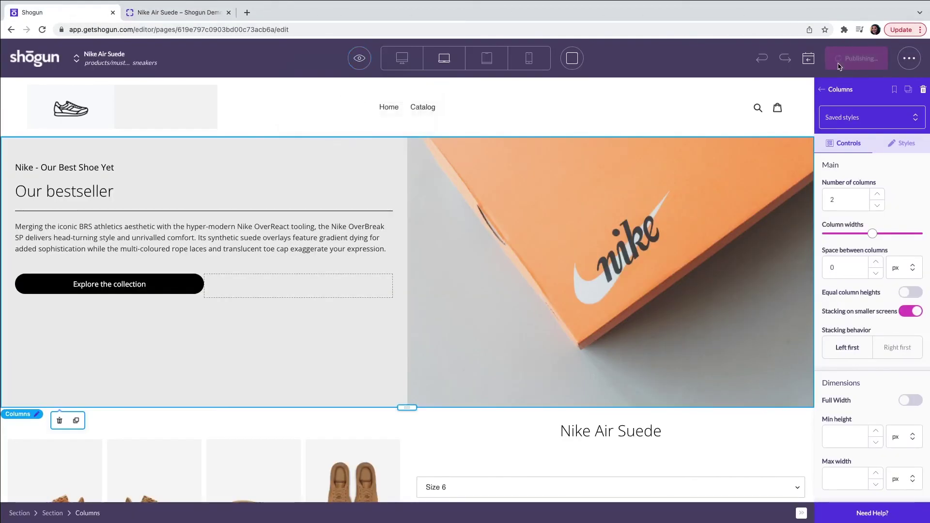